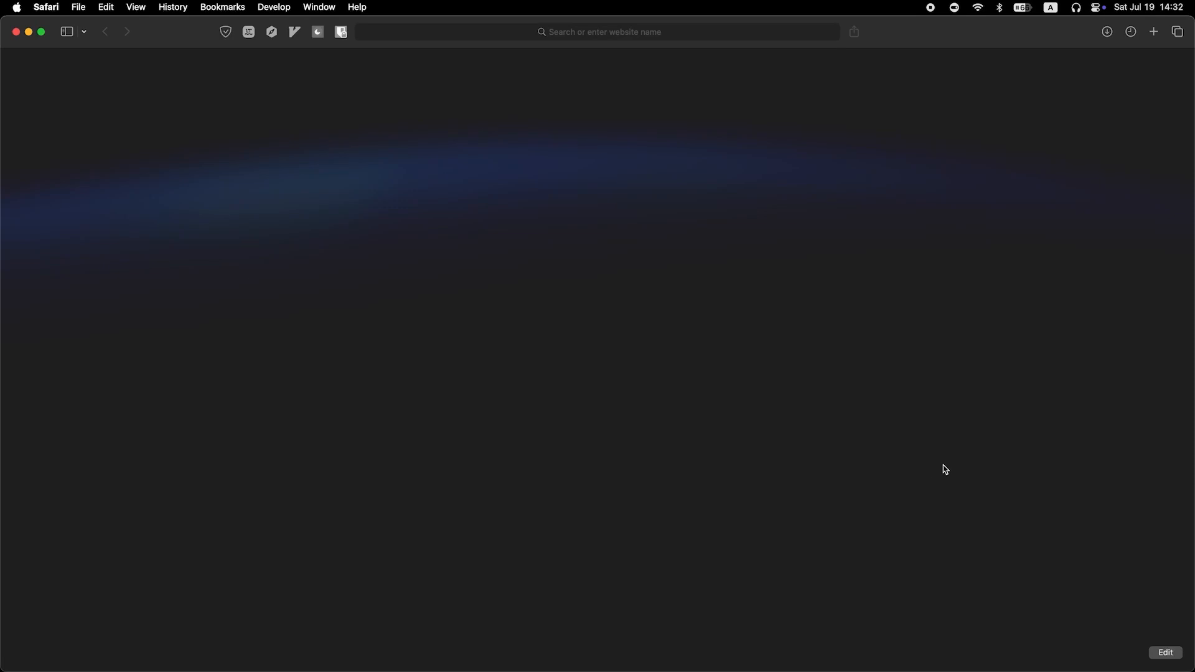
Load the router admin address 192.168.0.1 in Safari's address bar.
left_click(583, 30)
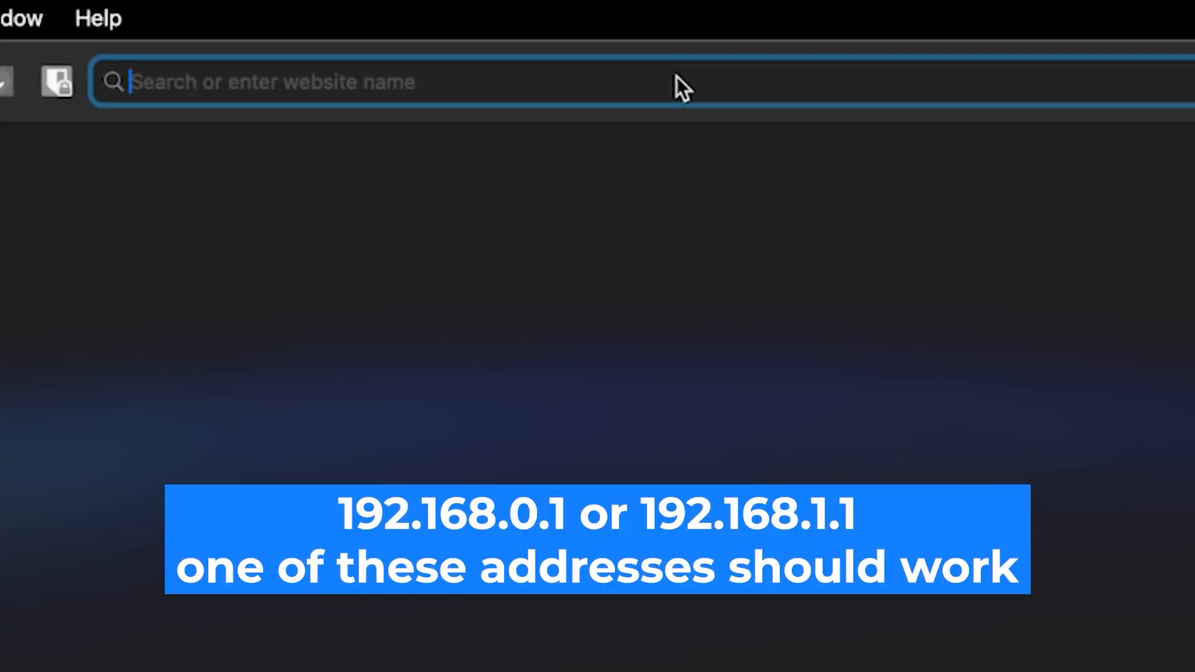
type("192")
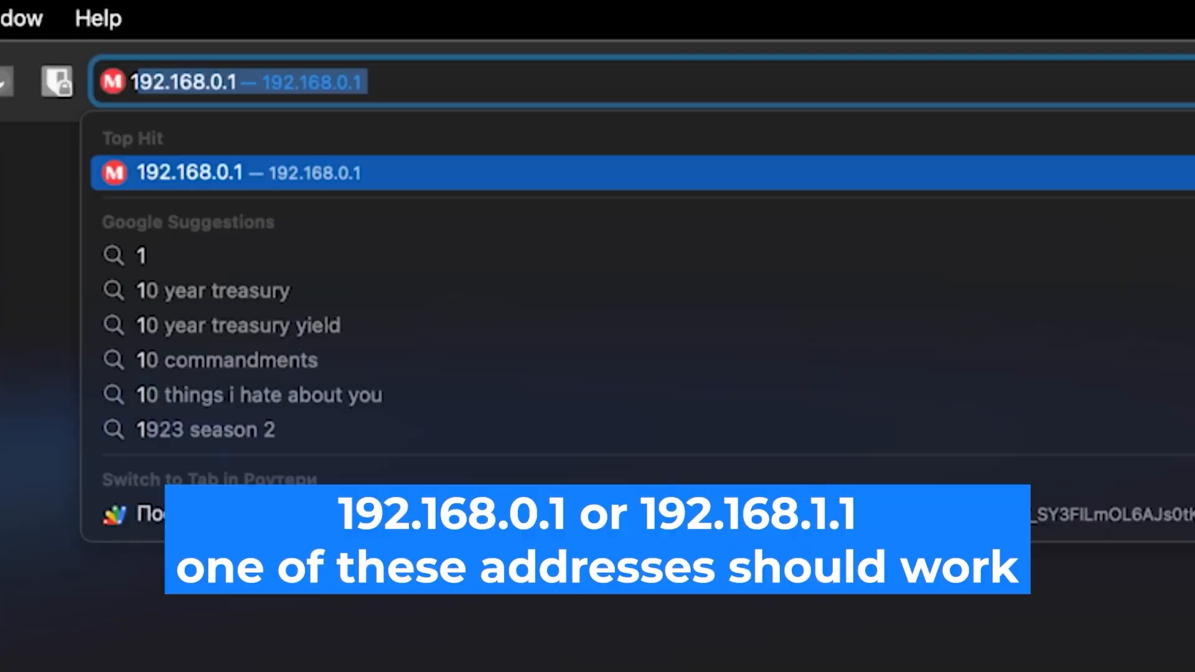
type(".16")
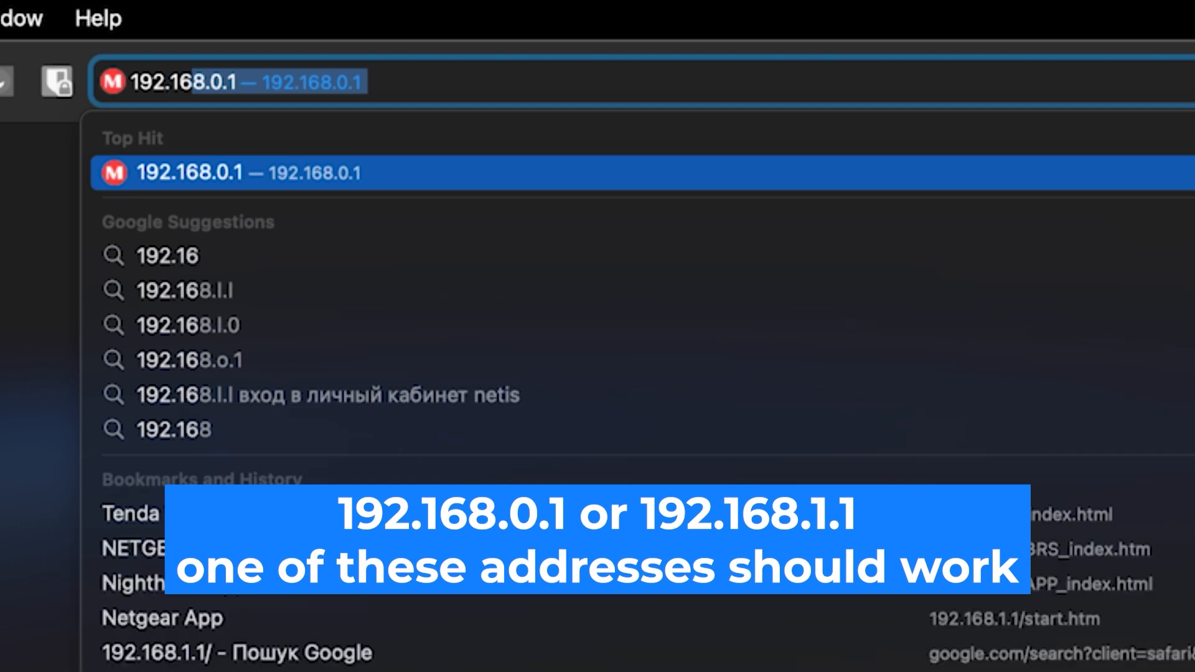
type("8.0.1")
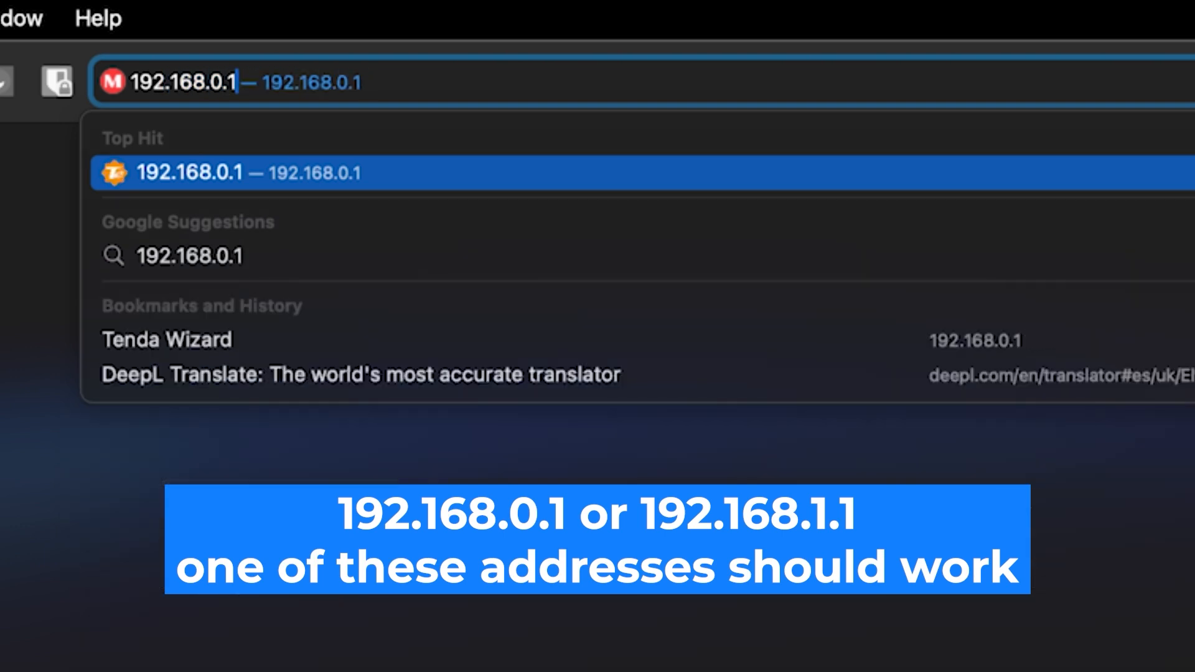
key("Return")
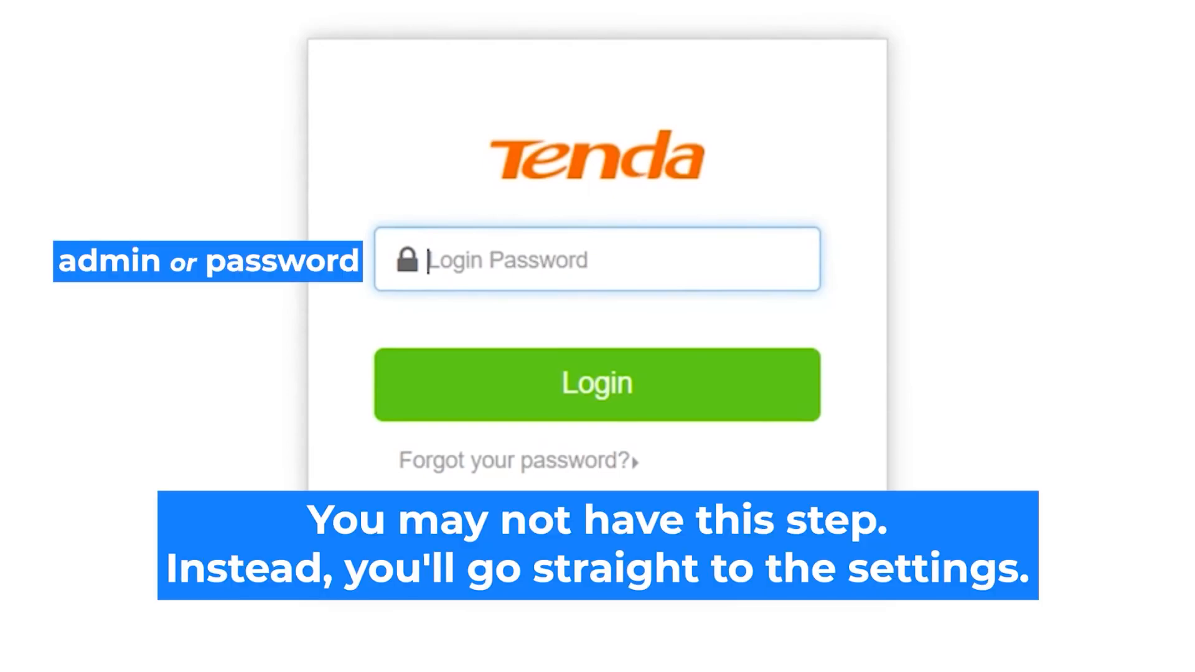
Enter the router's admin login password and log in.
left_click(600, 252)
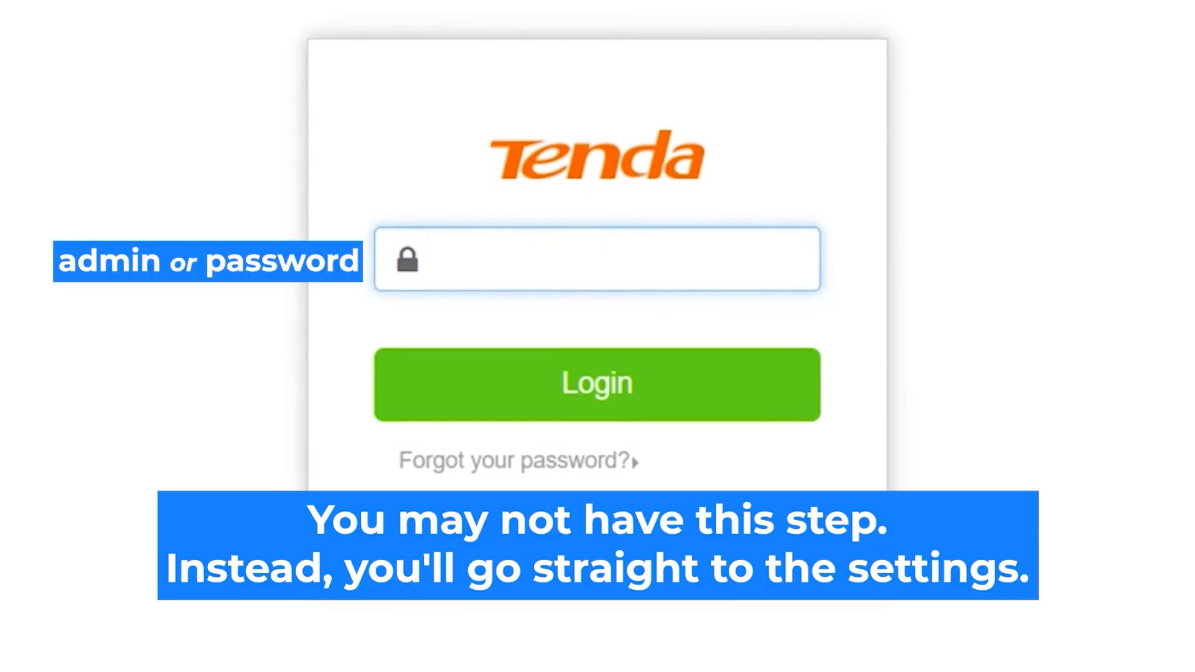
type("admin")
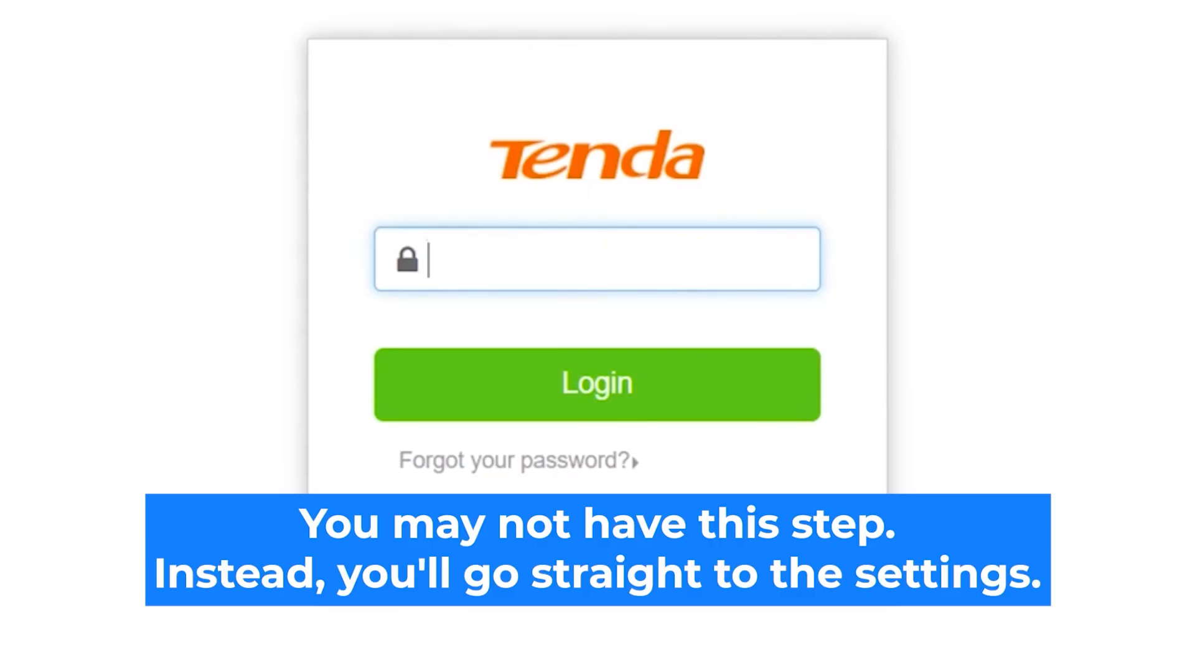
type("admin")
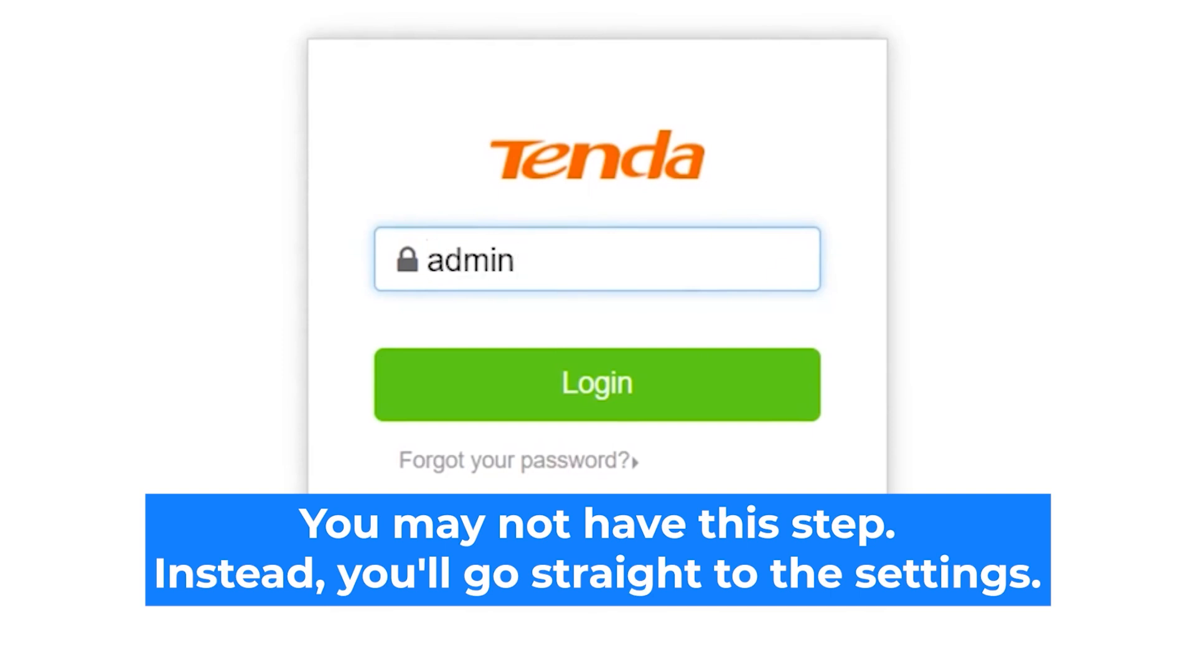
left_click(640, 400)
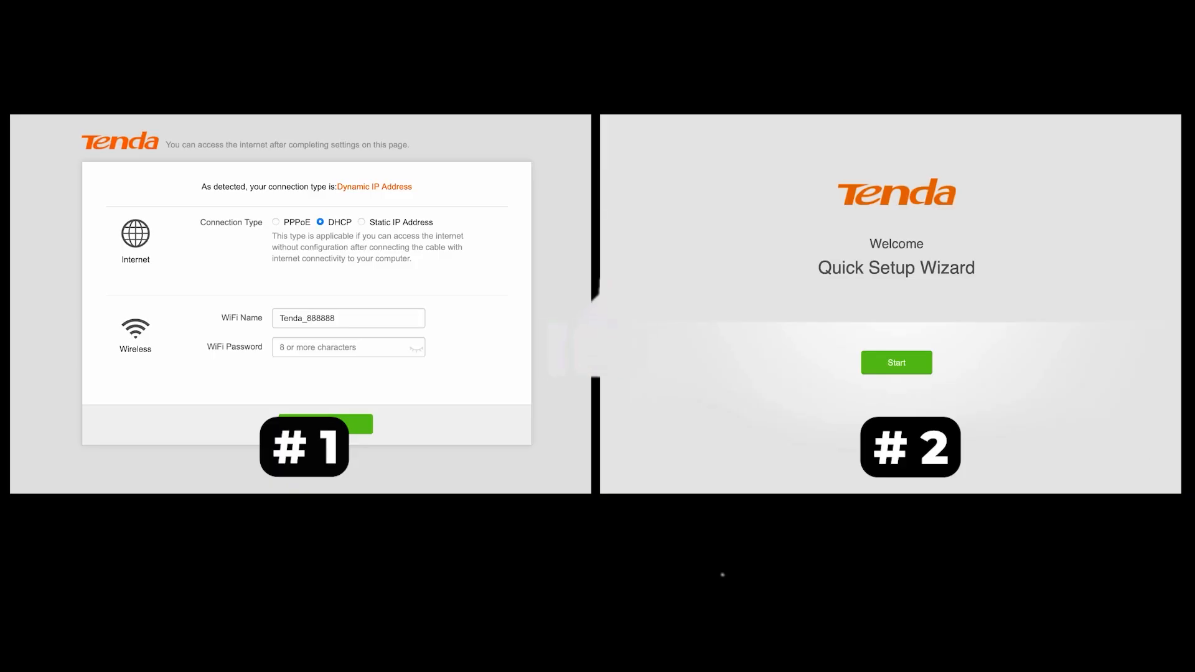
left_click(361, 222)
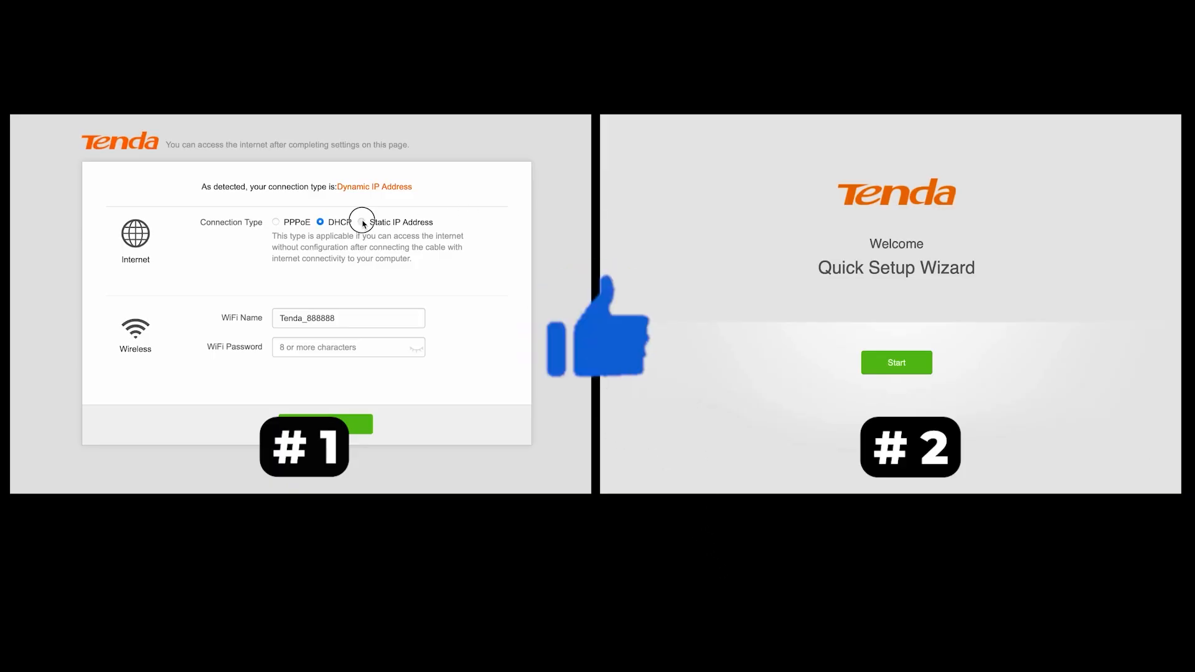
left_click(320, 222)
left_click(896, 362)
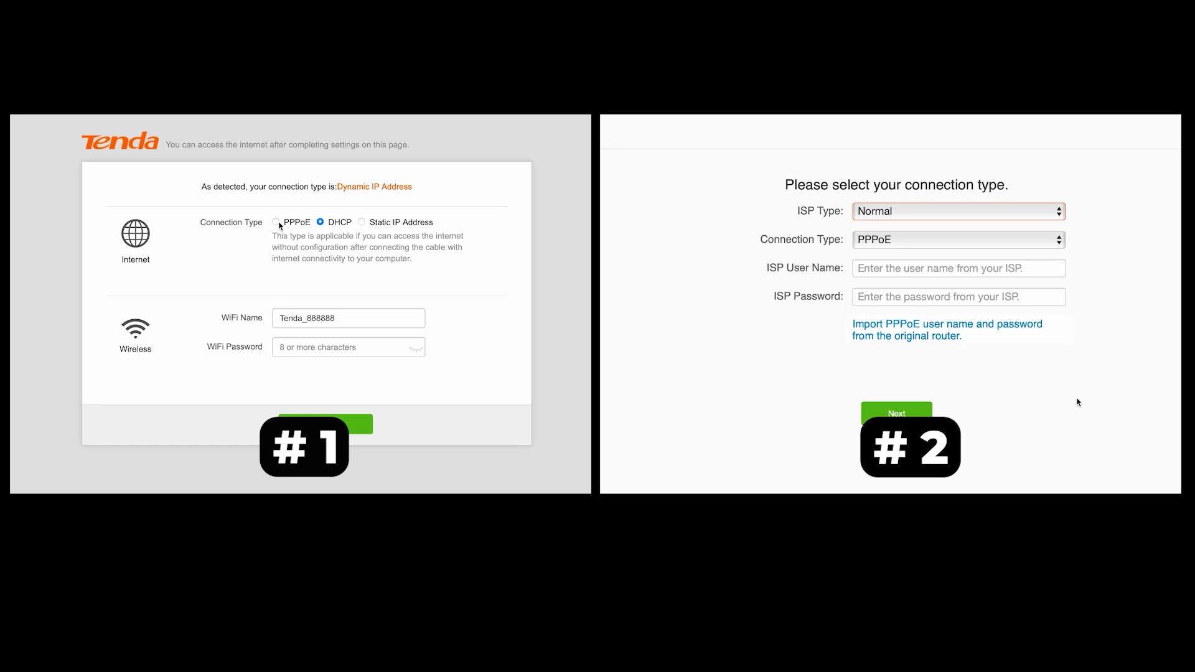
left_click(275, 222)
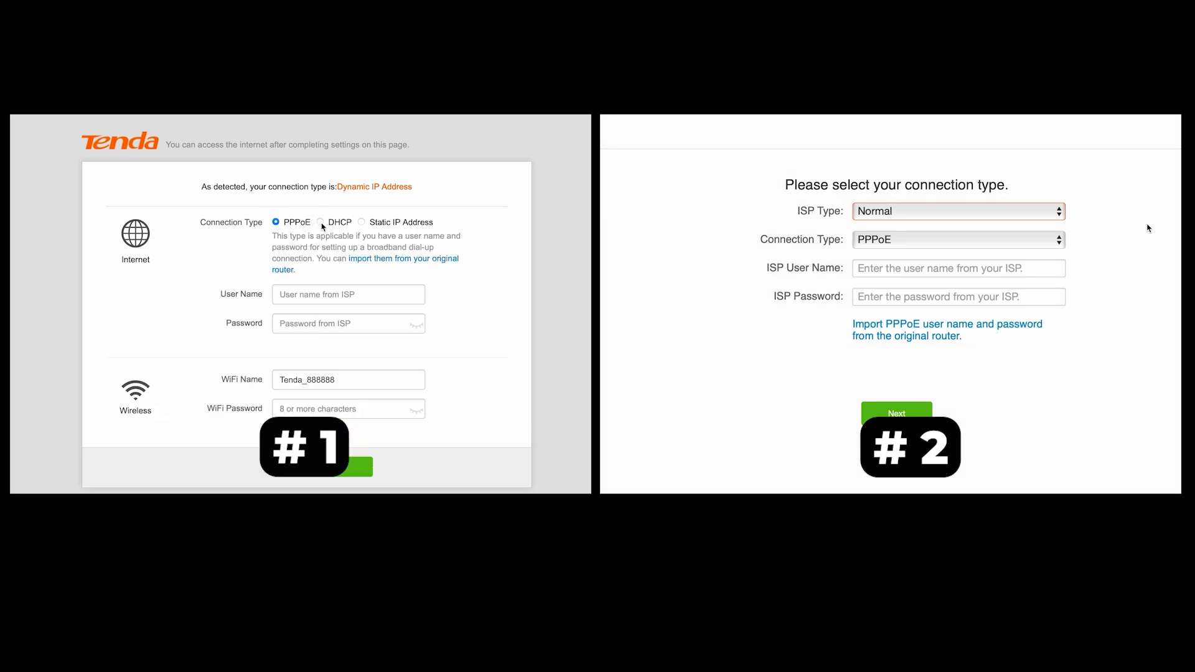
left_click(1035, 216)
left_click(320, 222)
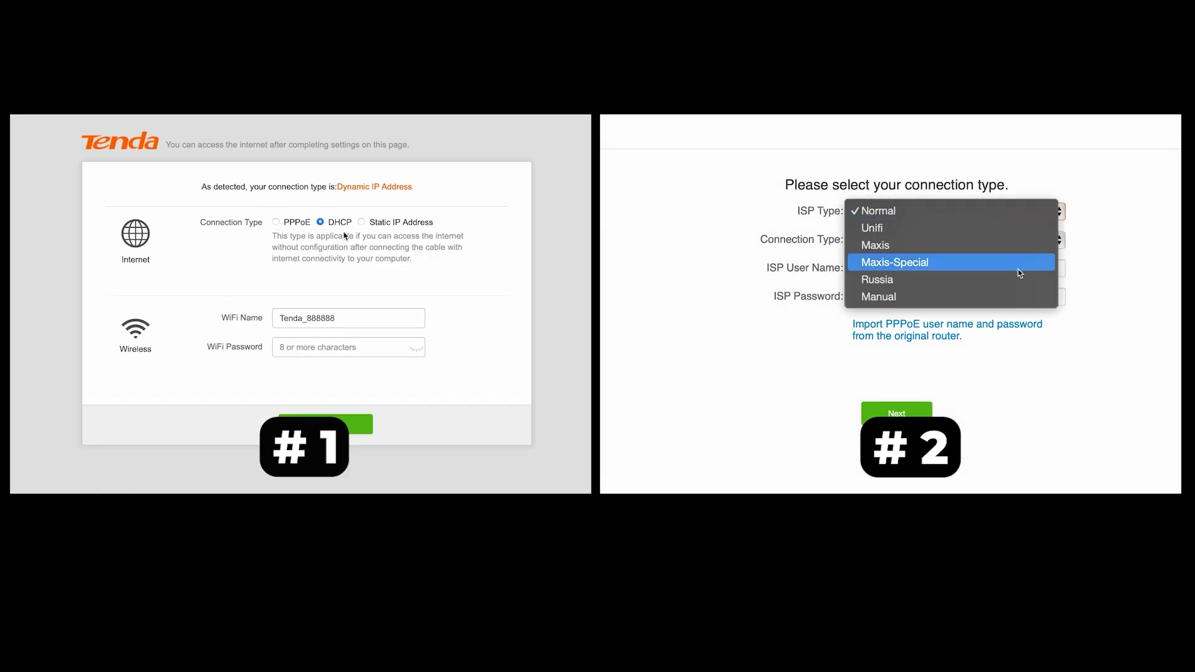
left_click(336, 347)
left_click(988, 211)
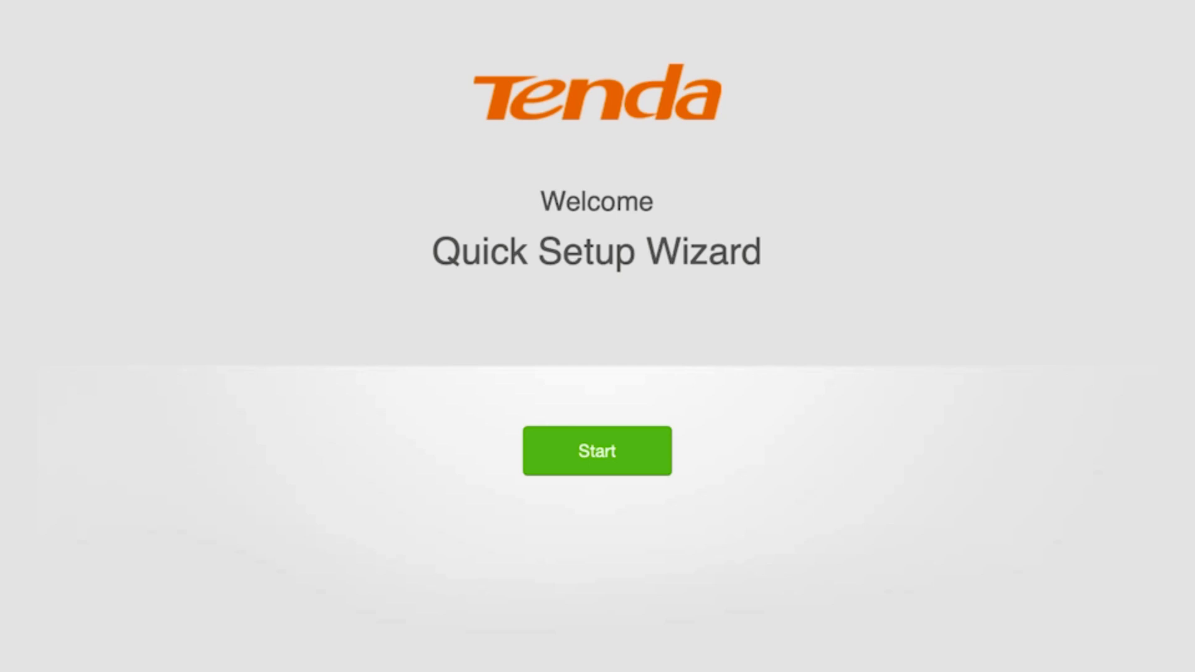
Start the Quick Setup Wizard and choose Dynamic IP Address as the connection type.
left_click(593, 453)
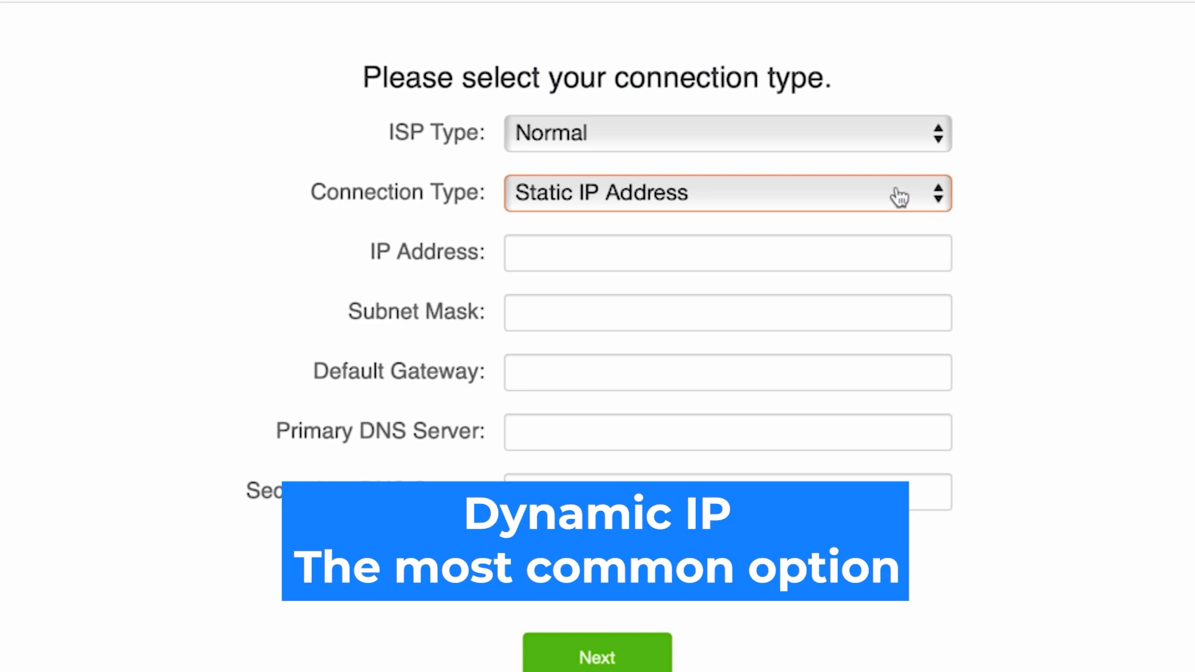
left_click(839, 193)
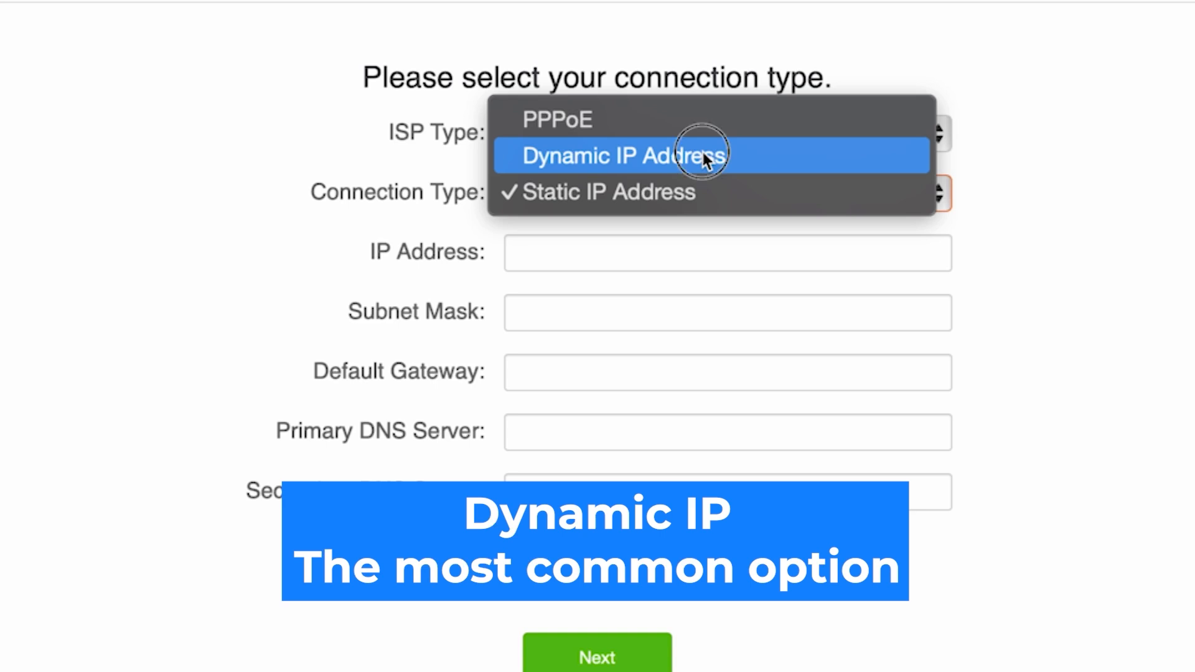
left_click(705, 158)
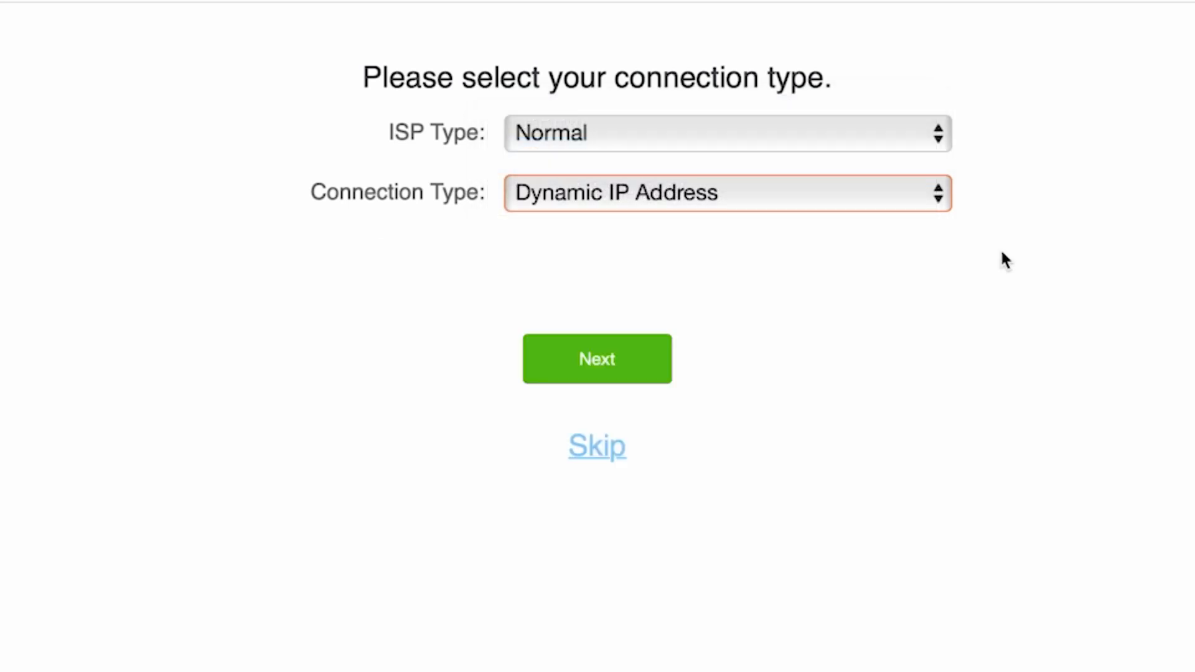
left_click(592, 371)
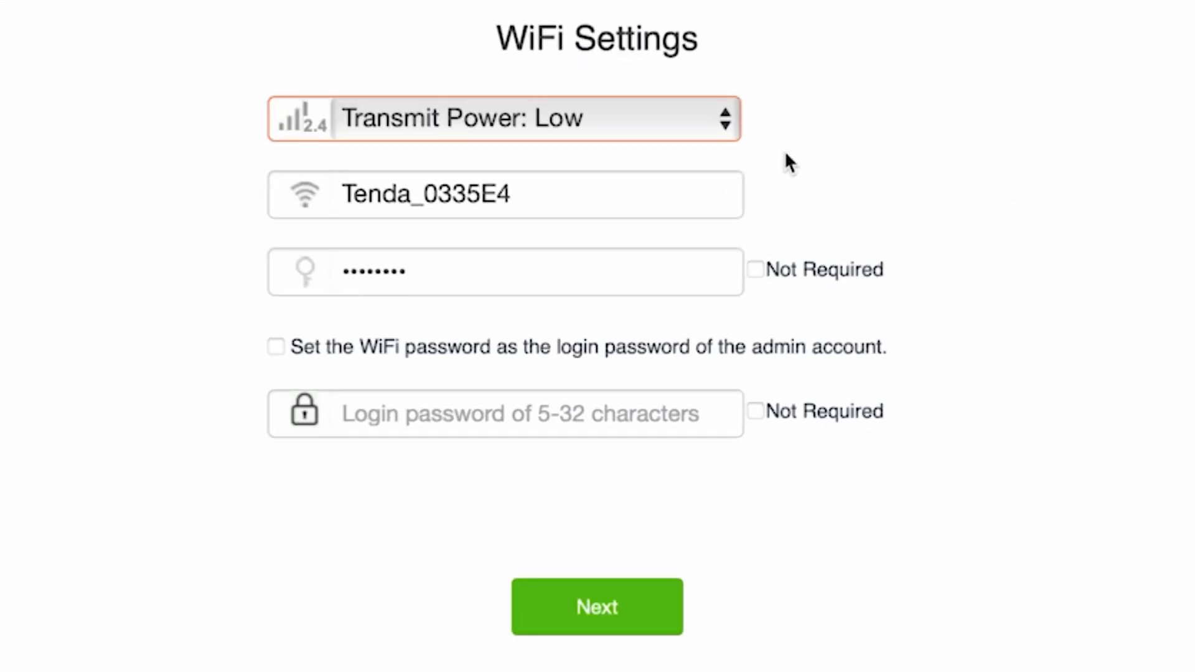
Trim the default WiFi name's suffix so the network is named 'Tenda'.
left_click_drag(540, 198, 413, 206)
key("BackSpace")
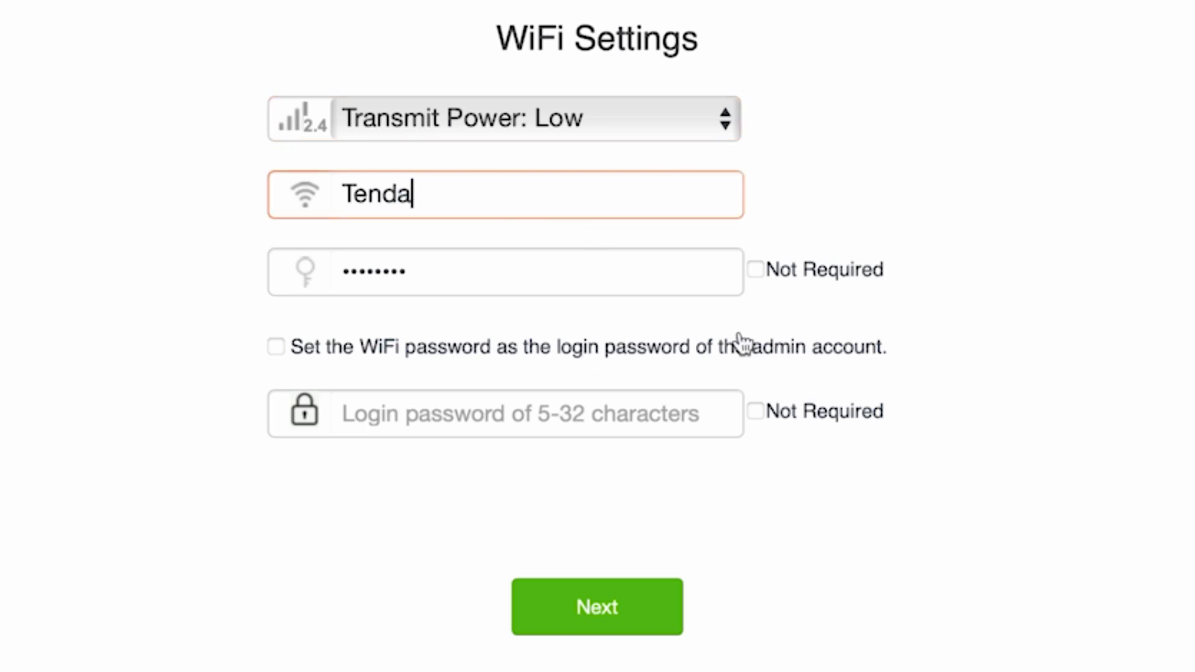
left_click(1189, 297)
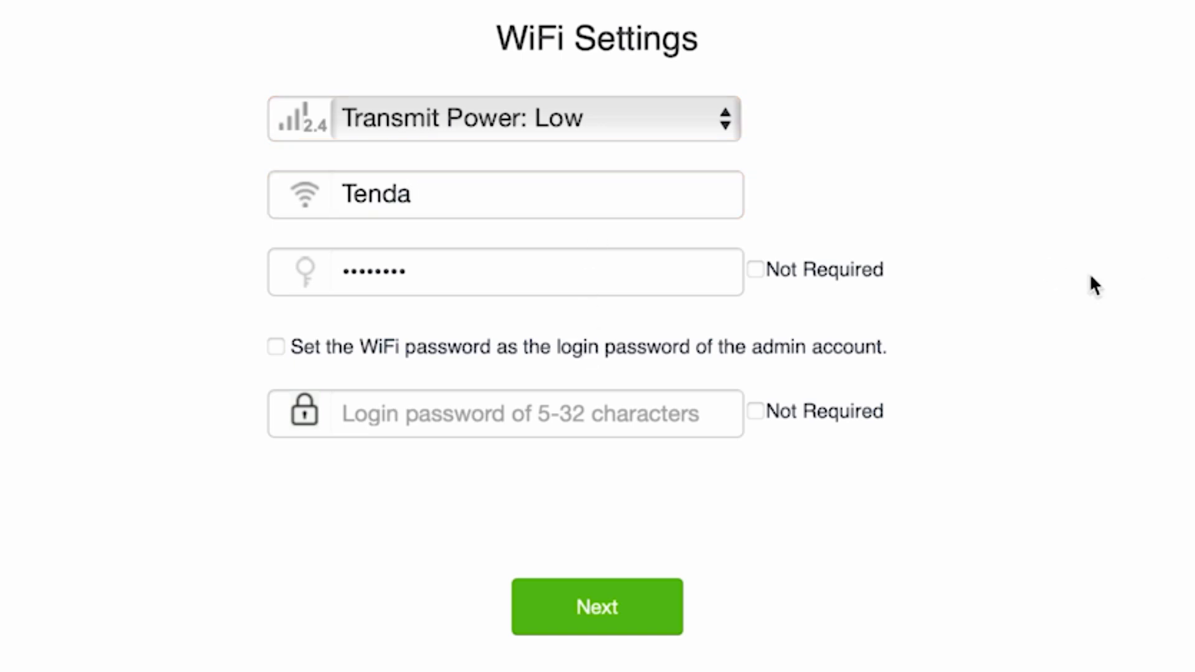
Keep the WiFi password separate from login and set a distinct admin login password.
left_click(568, 278)
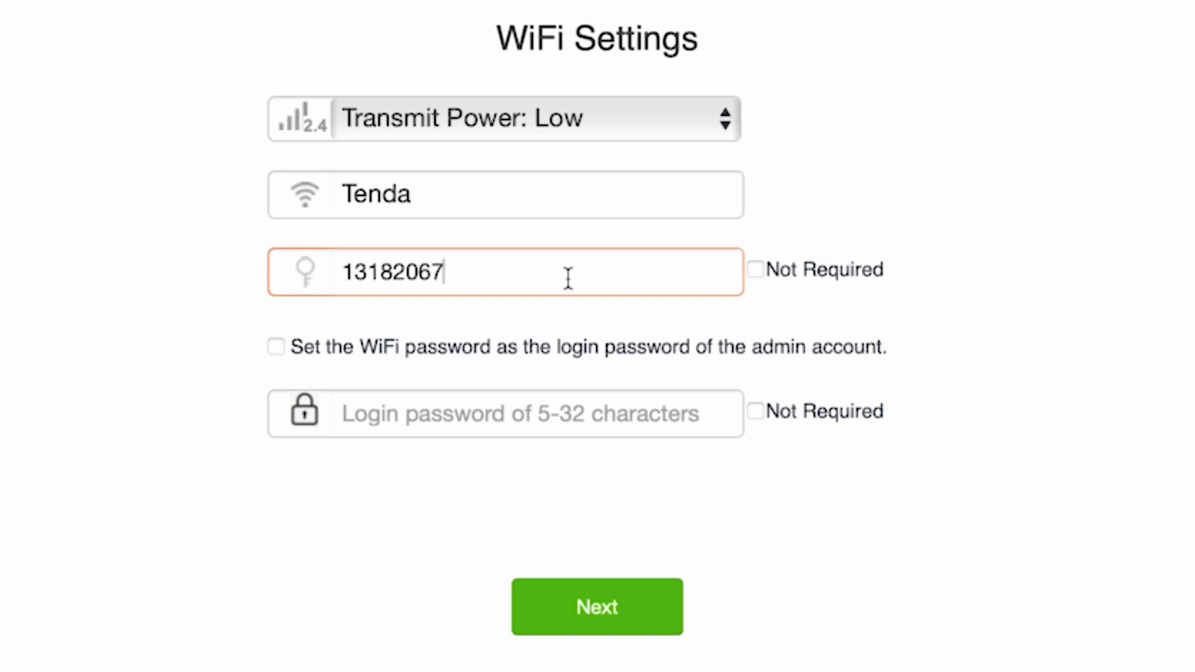
left_click(276, 347)
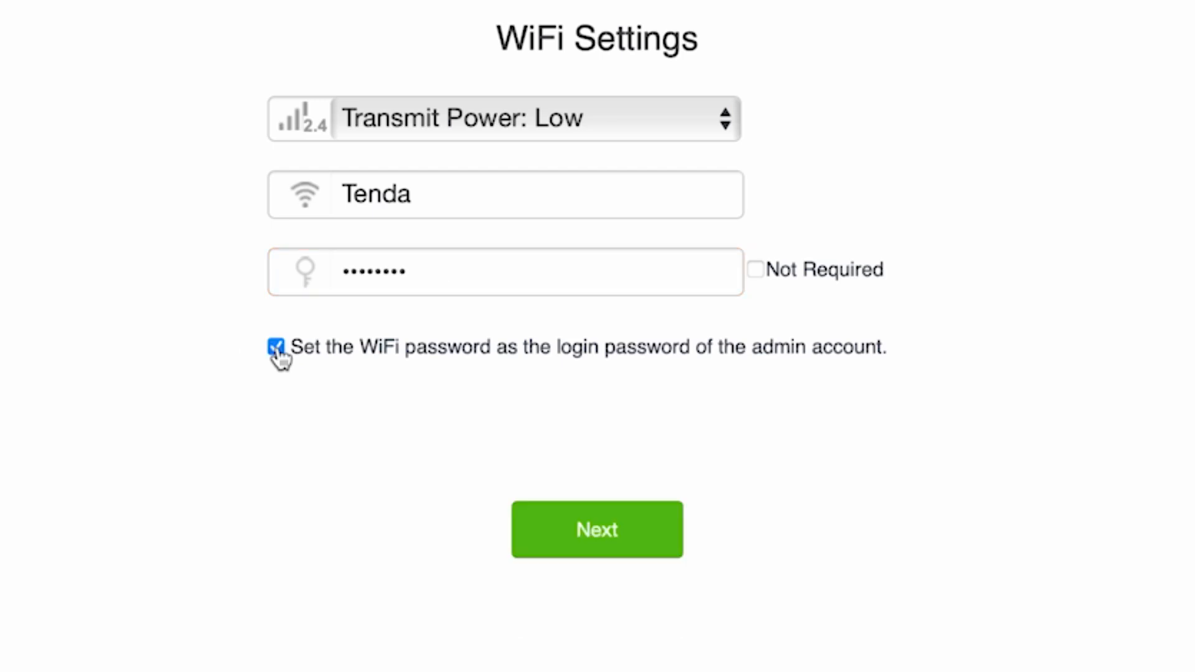
left_click(276, 347)
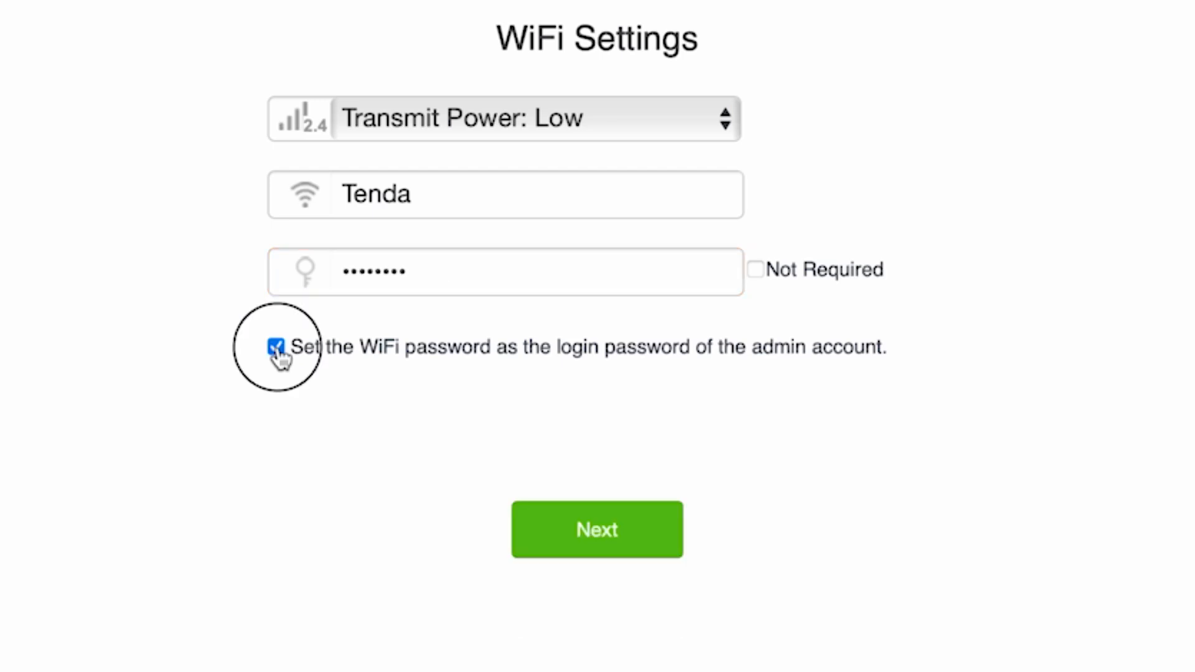
left_click(495, 427)
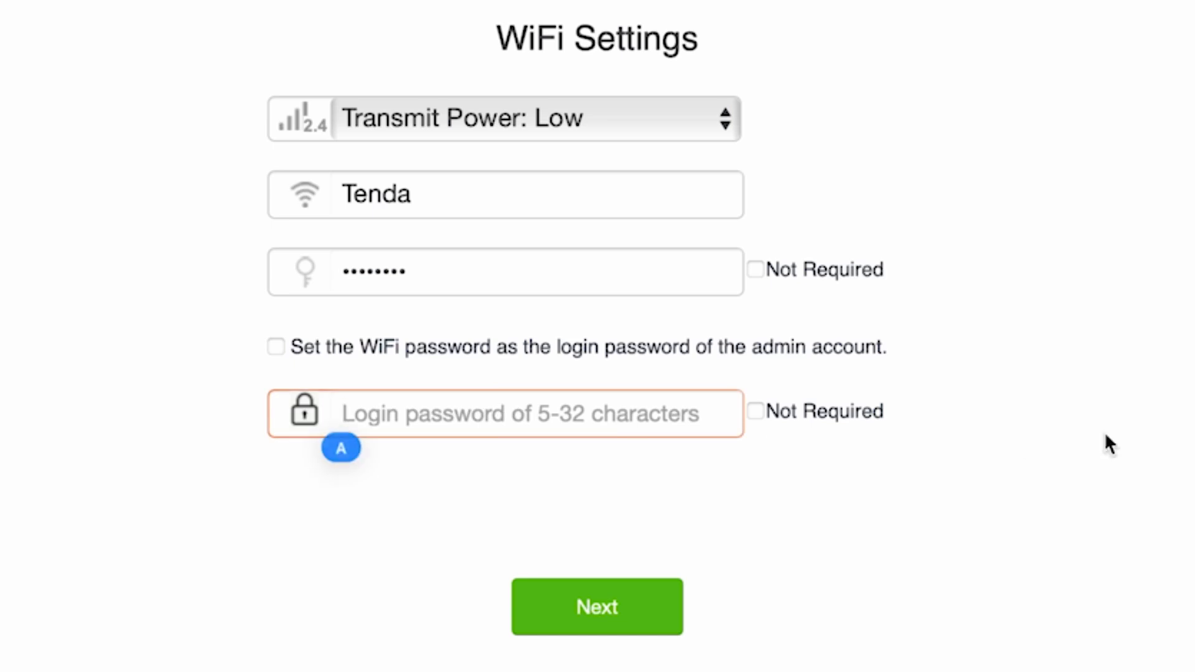
type("password")
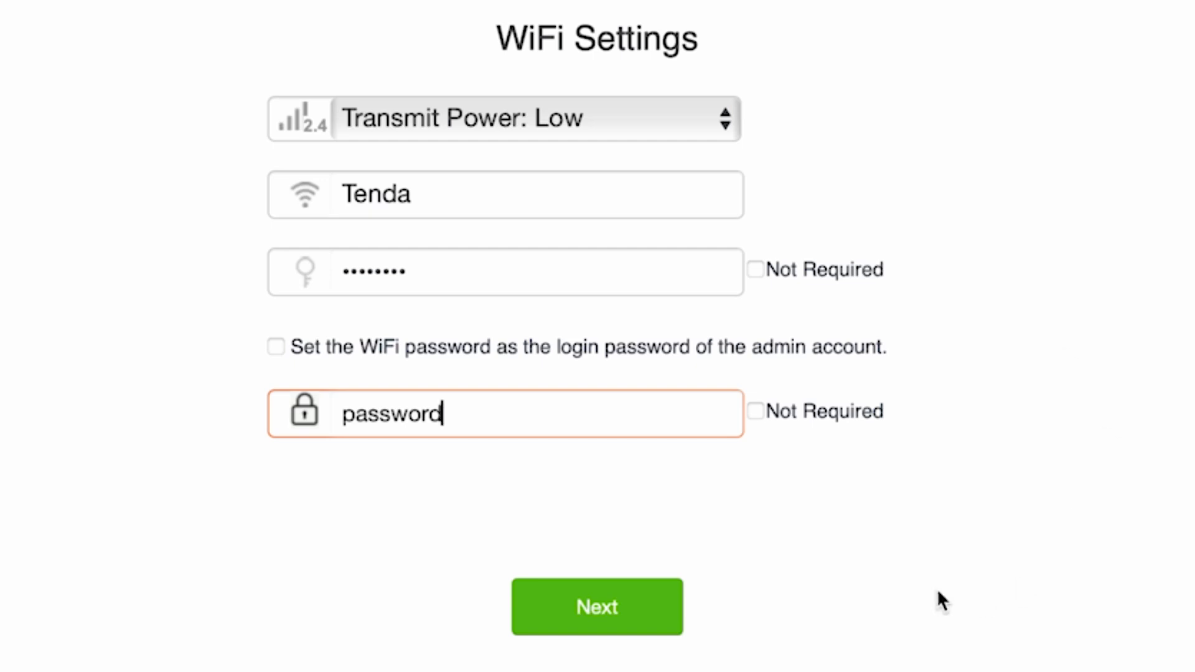
left_click(585, 607)
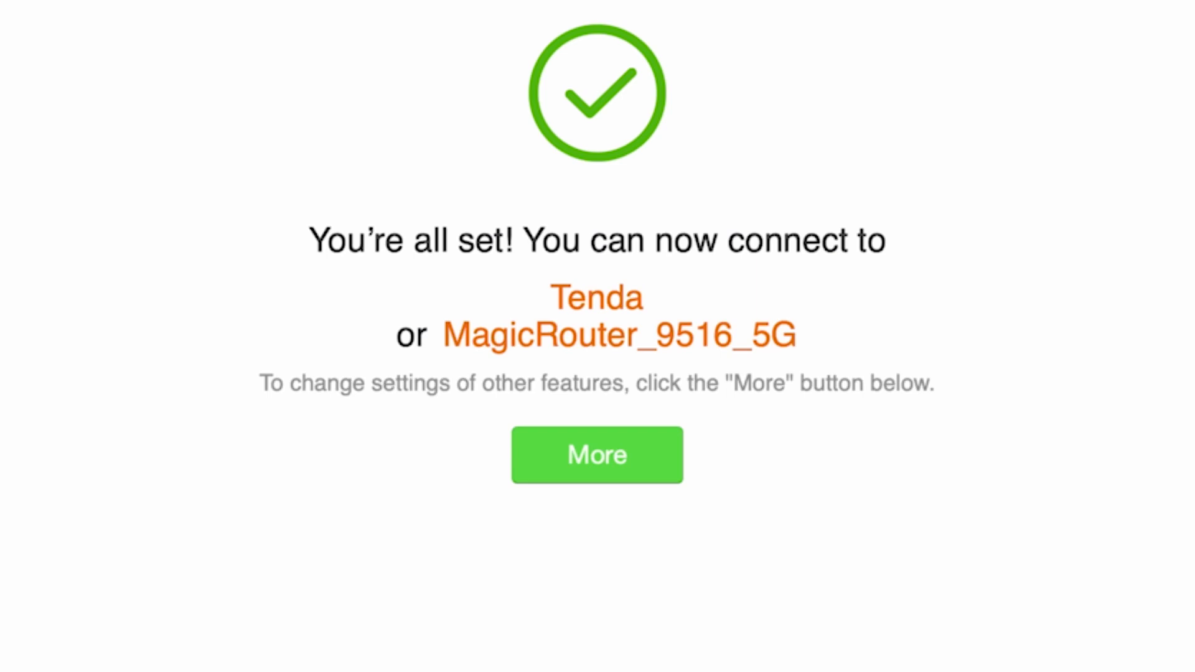
Go to the router dashboard, keeping English as the interface language.
left_click(563, 454)
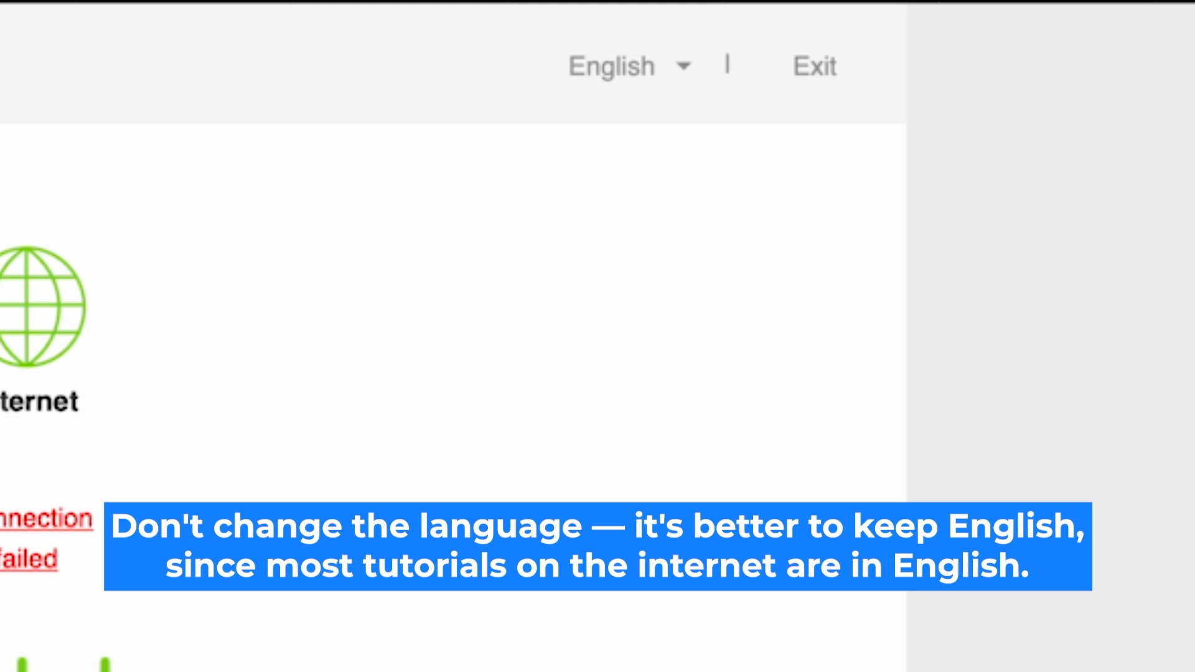
left_click(671, 69)
left_click(672, 72)
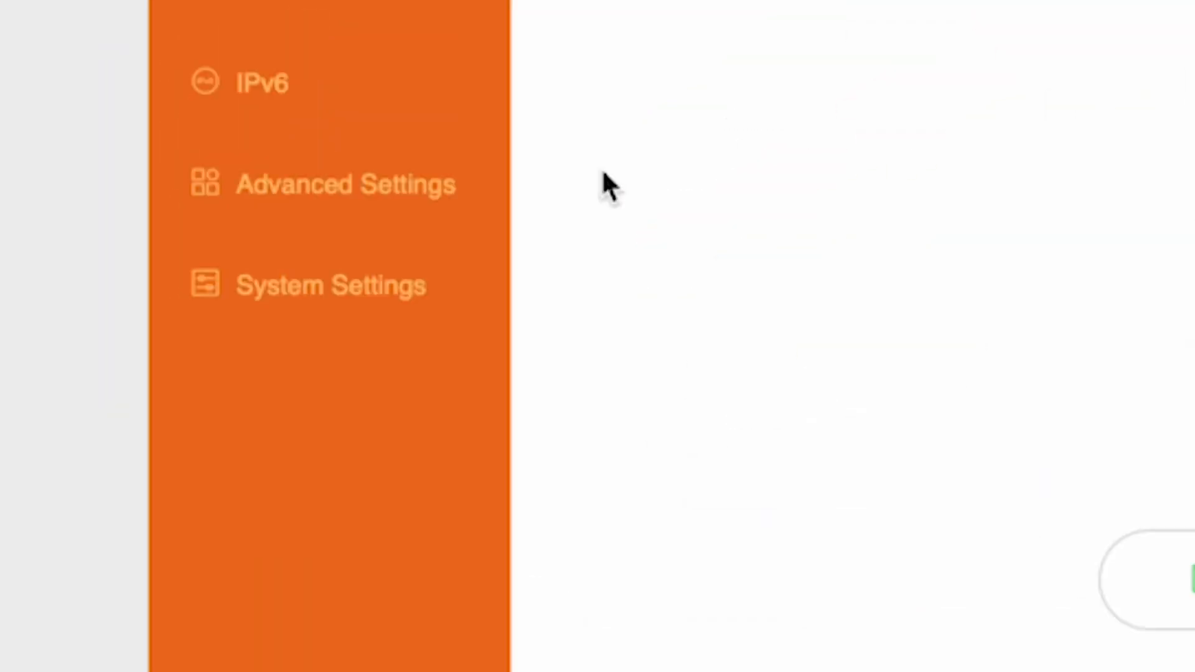
Reboot the router from System Settings > Reboot and Reset.
left_click(296, 283)
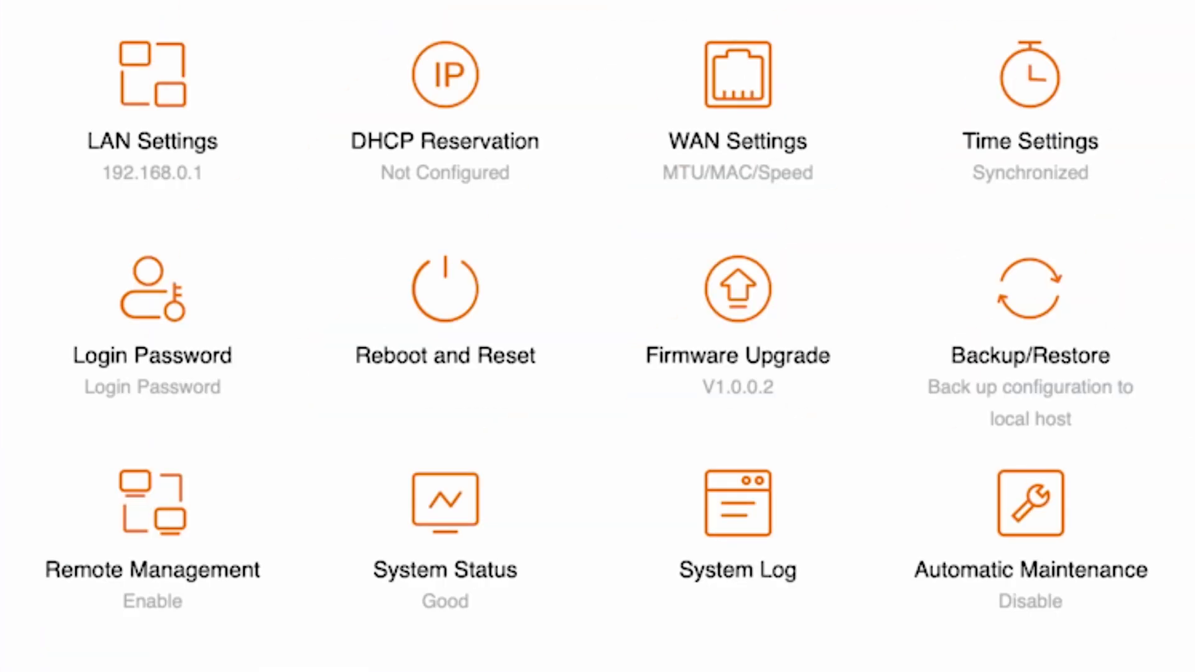
left_click(445, 315)
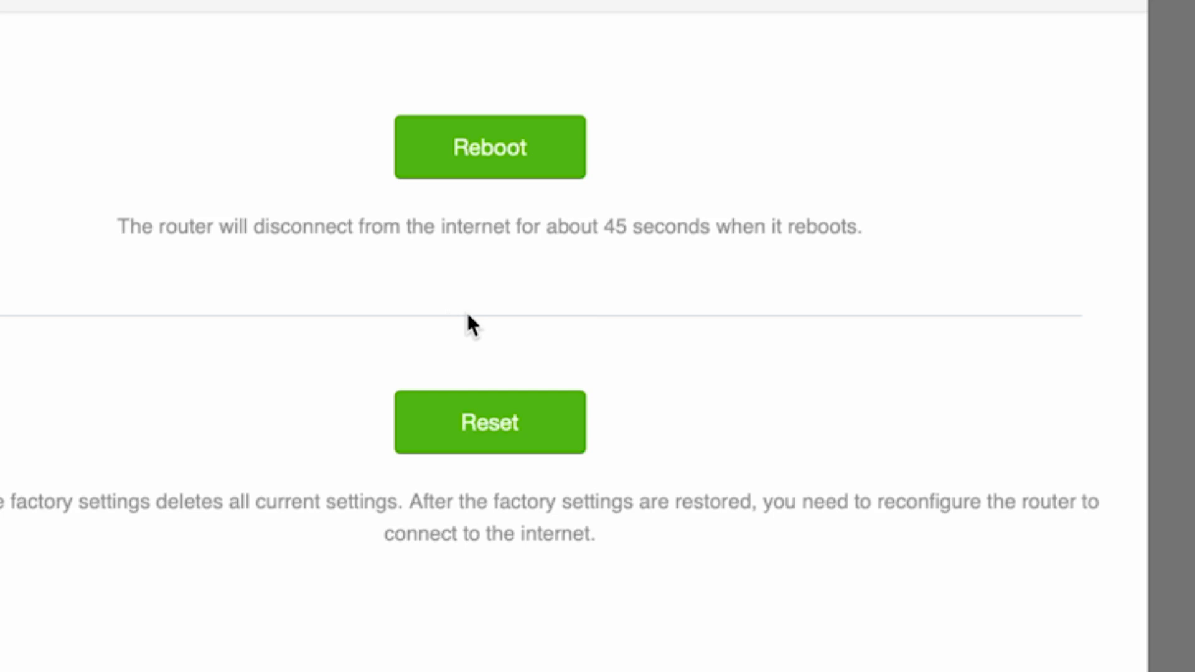
left_click(500, 152)
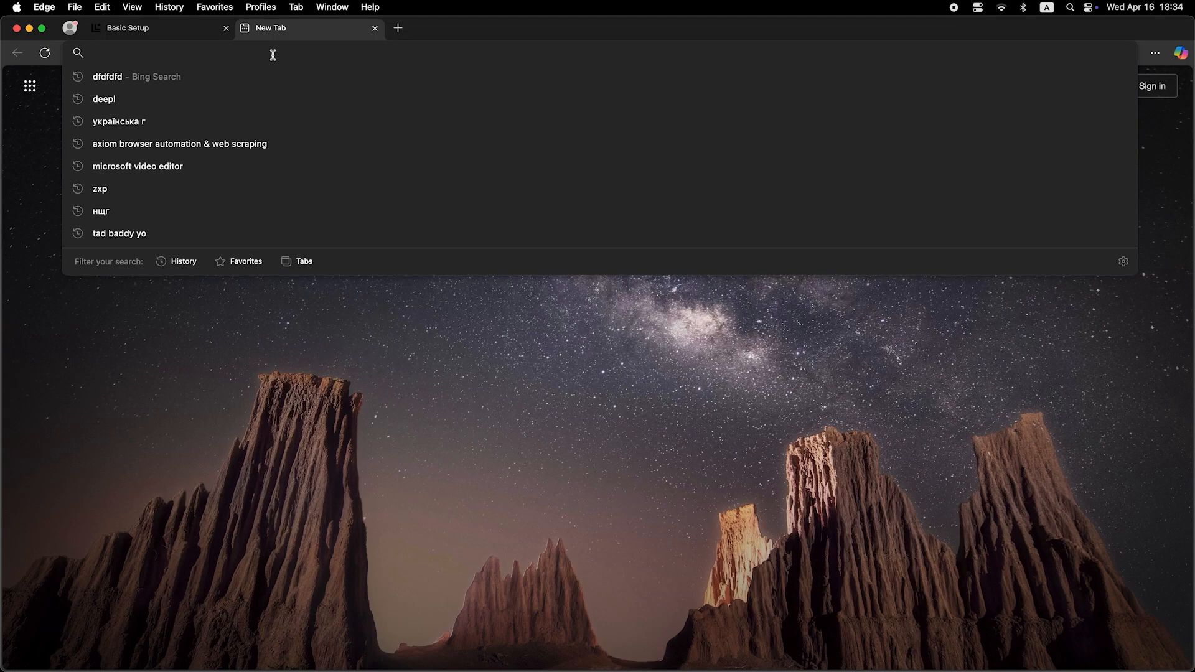
Search 'dfdfdfdf' from the address bar to test the connection.
type("dfdfdfdf")
key("Return")
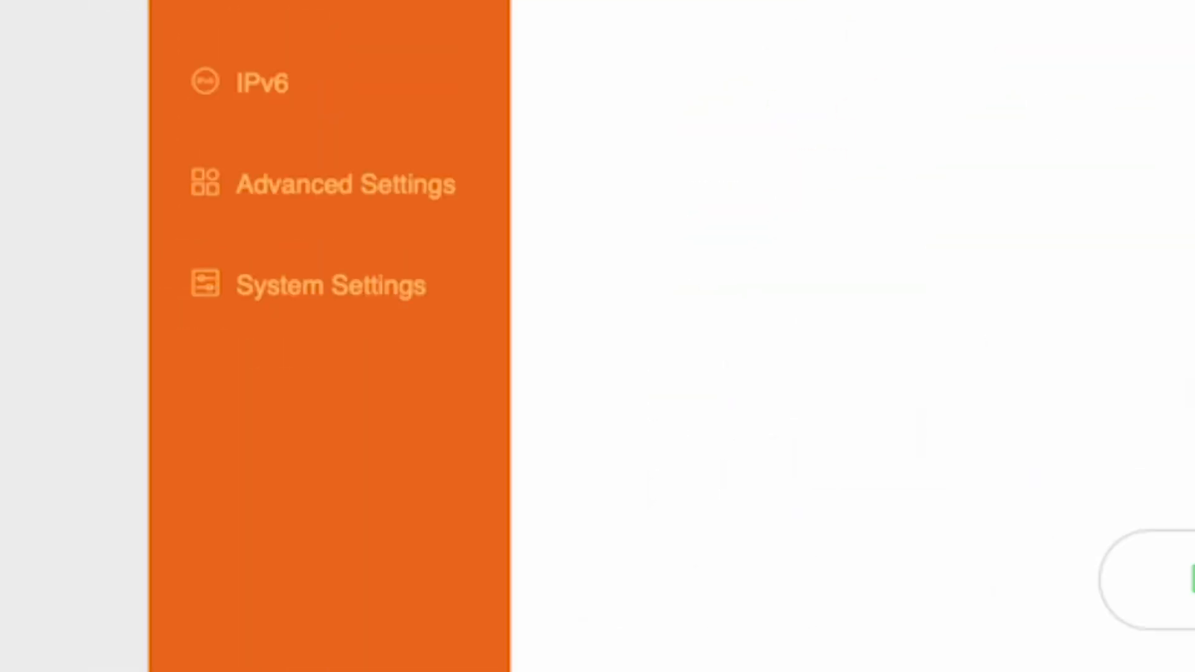
Set the WAN MAC address to 'Clone local MAC address', save, and reboot the router.
left_click(336, 293)
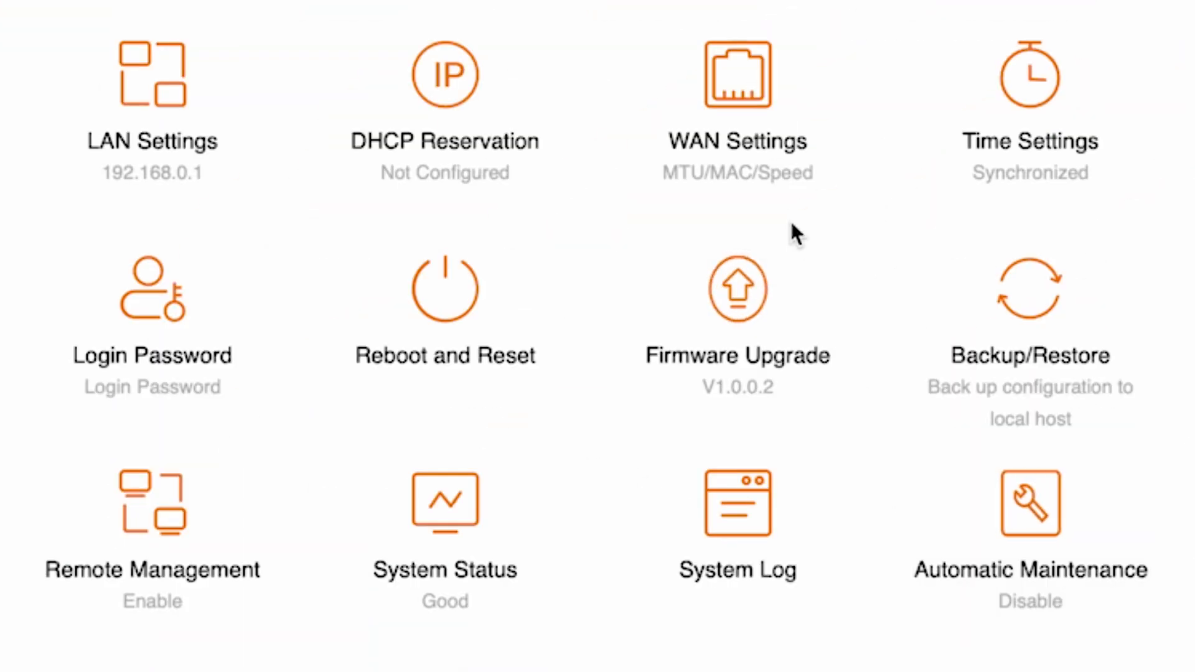
left_click(765, 109)
scroll(768, 101, "down", 2)
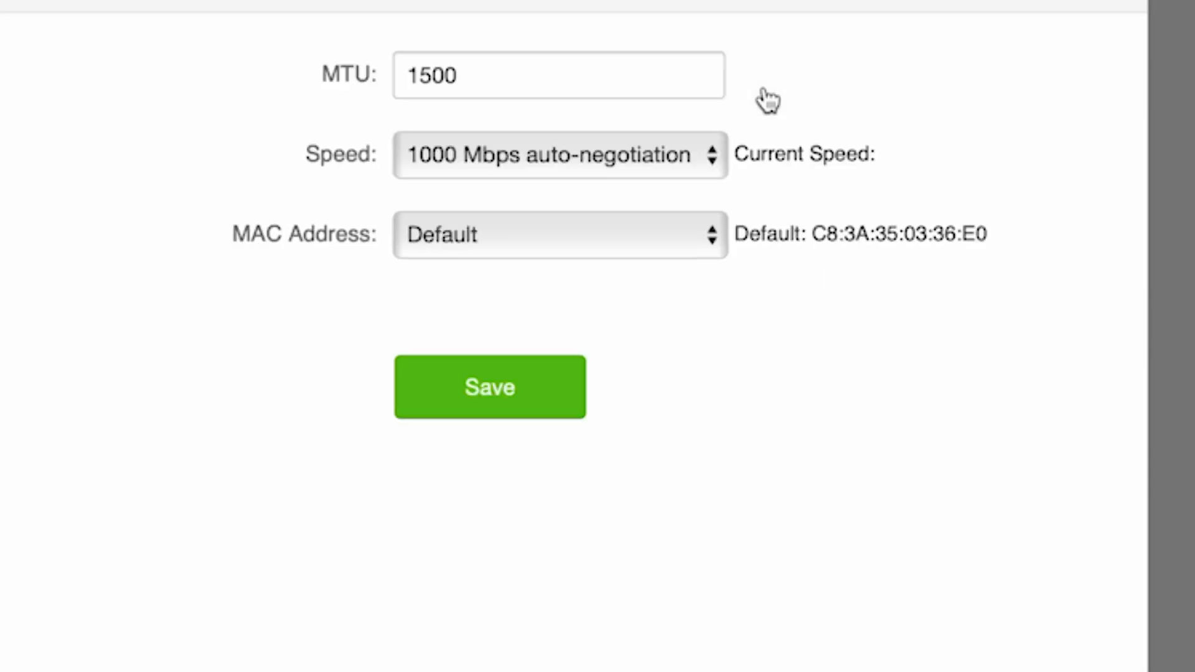
left_click(690, 243)
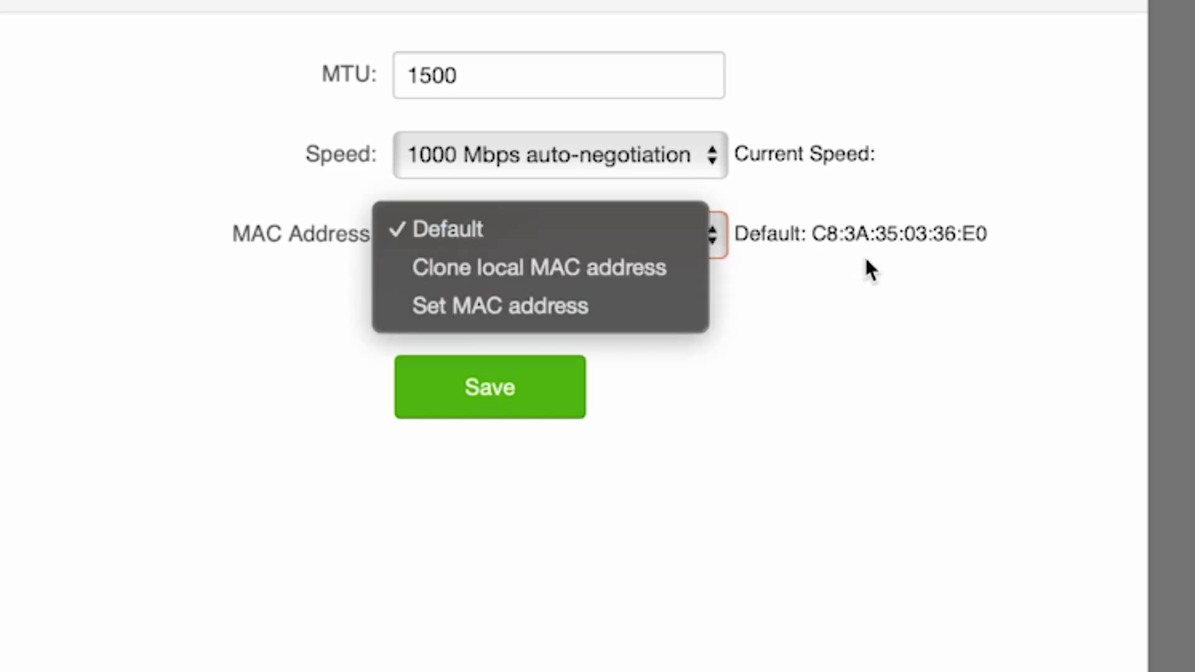
left_click(601, 262)
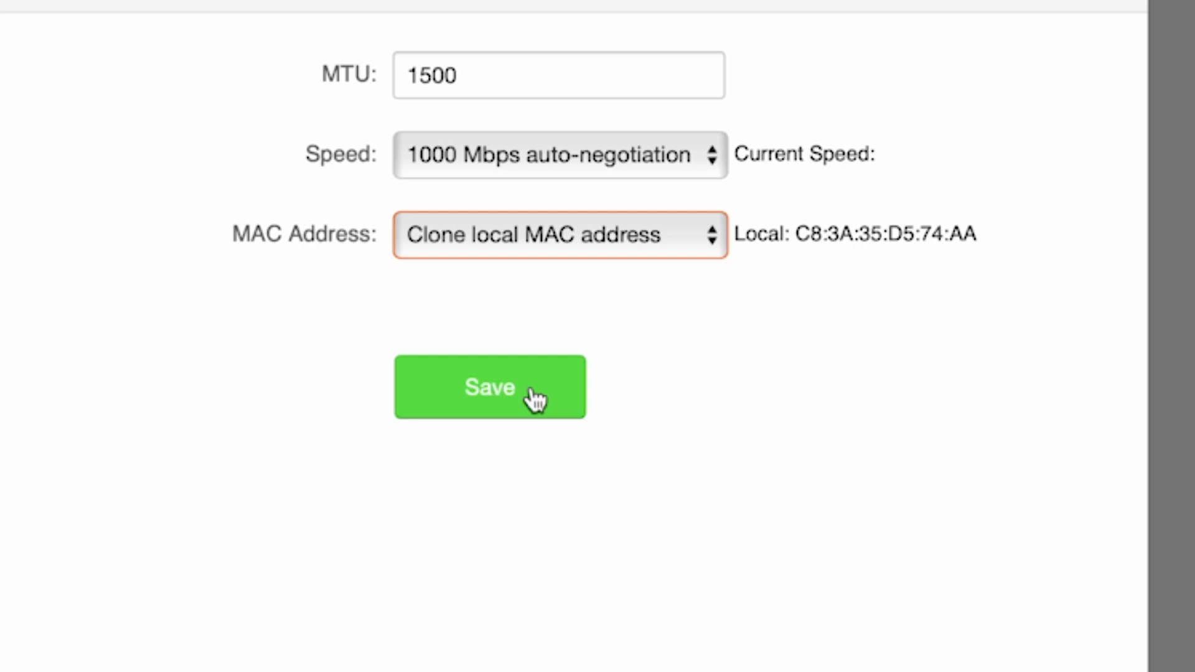
left_click(496, 394)
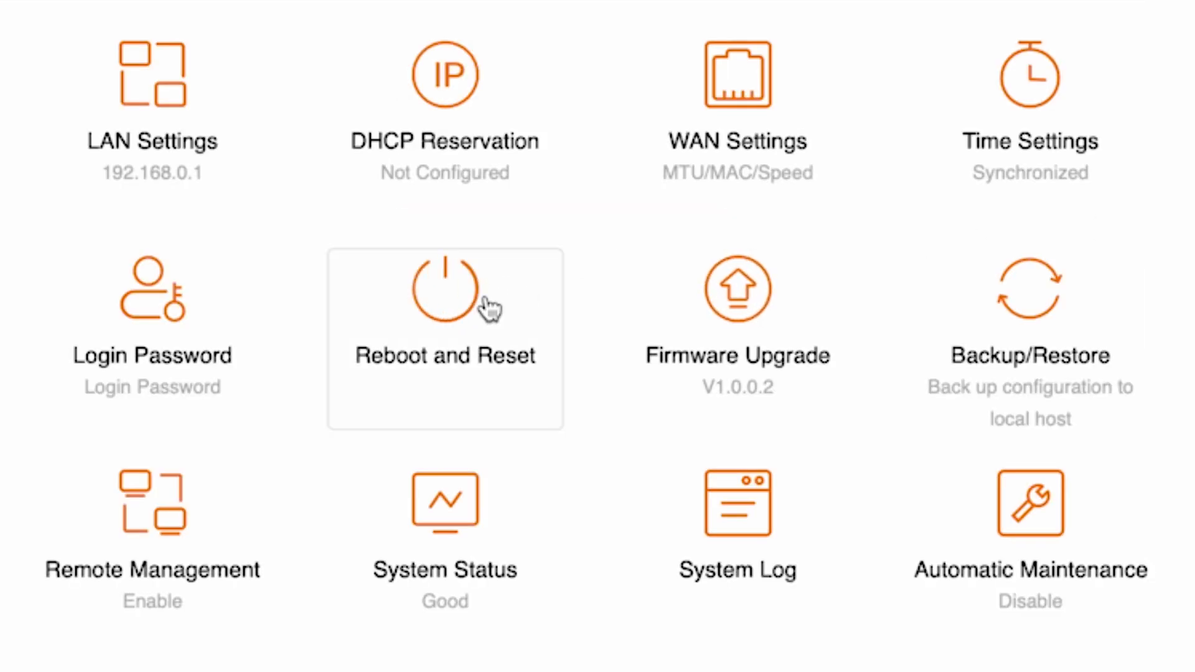
left_click(537, 307)
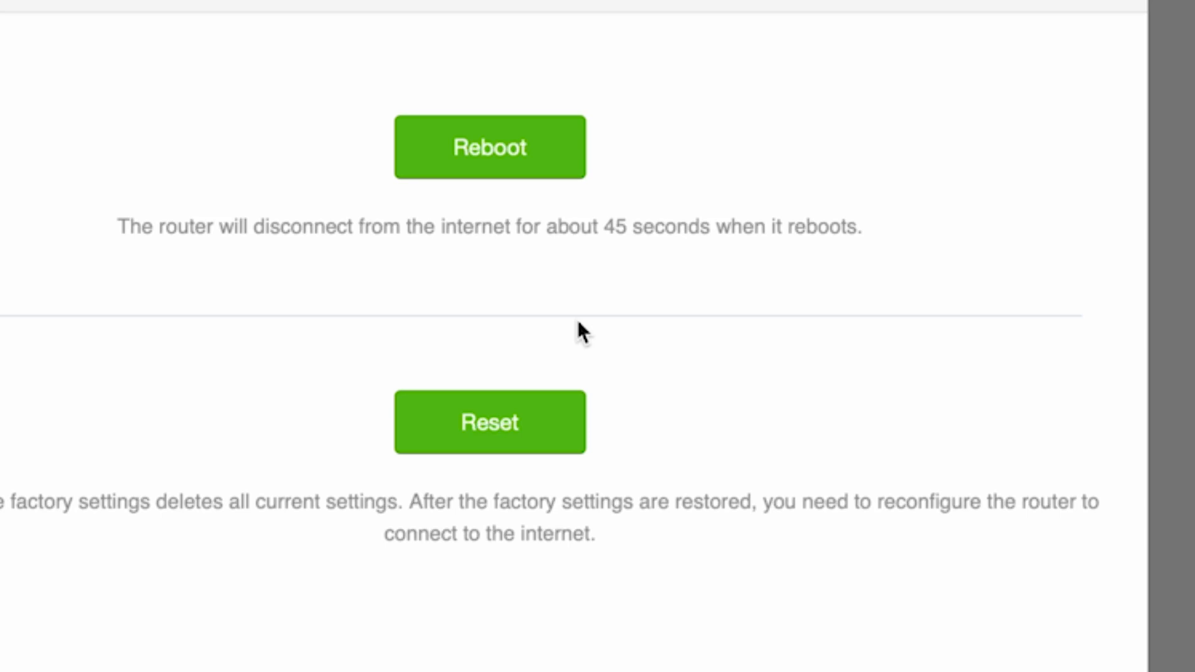
left_click(502, 133)
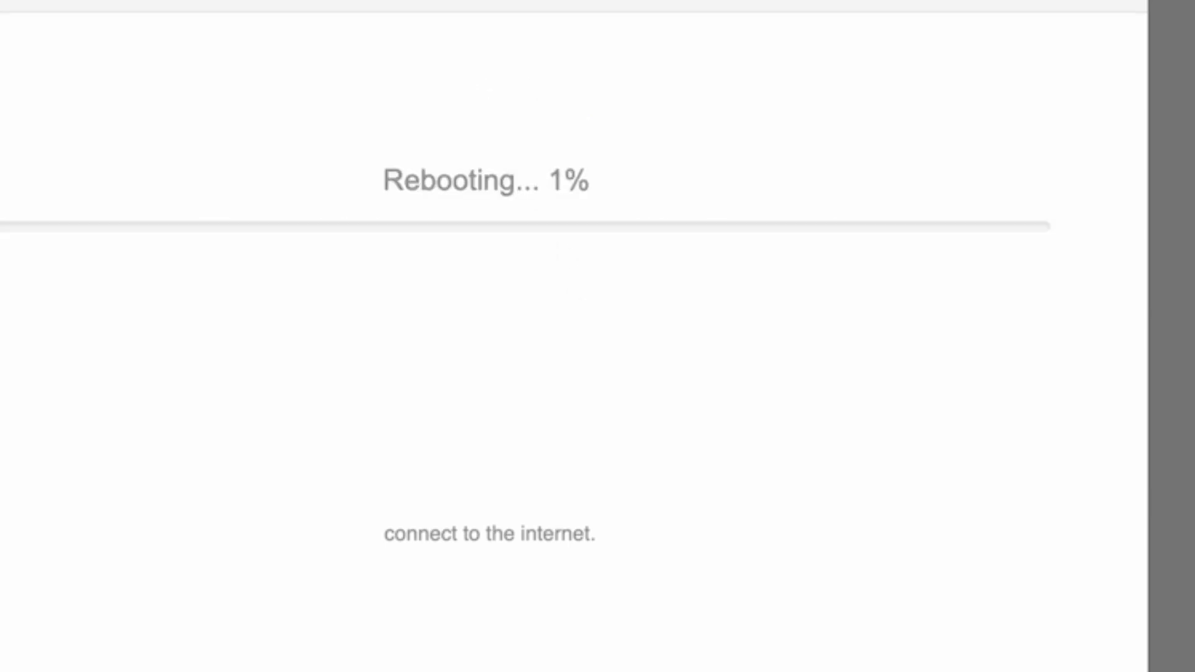